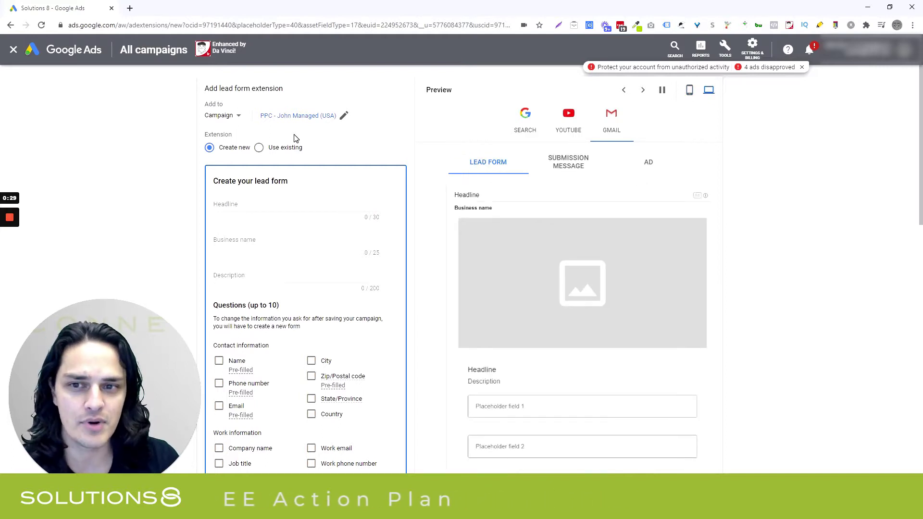
Step: Look over the whole lead form extension page and switch its preview to the mobile layout
scroll(373, 182, "down", 10)
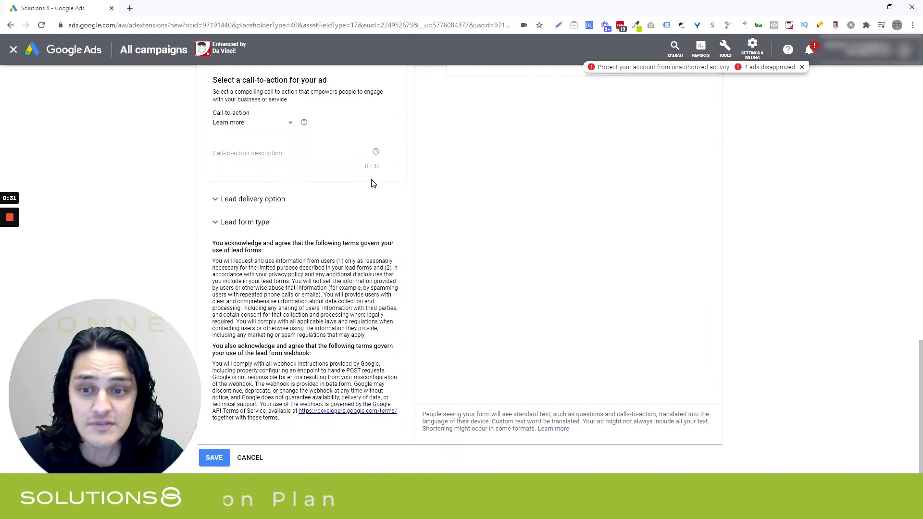
scroll(373, 184, "up", 15)
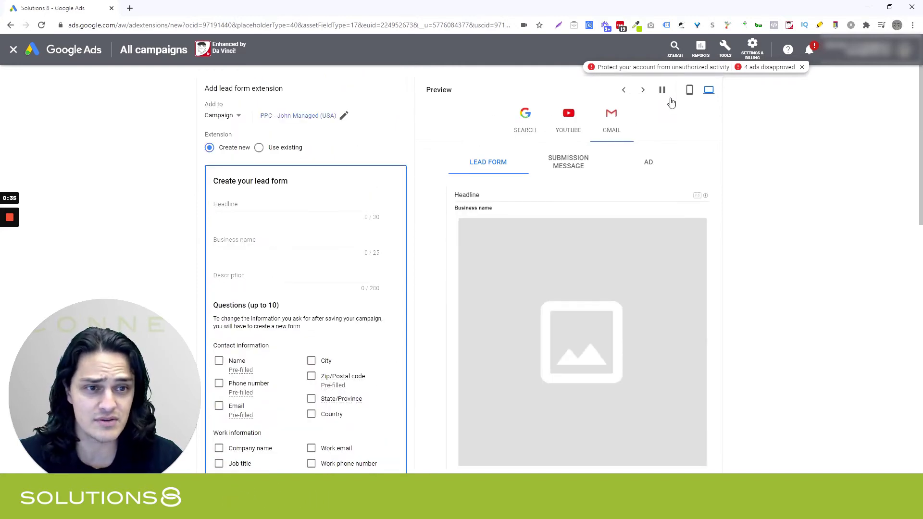
left_click(693, 94)
left_click(708, 92)
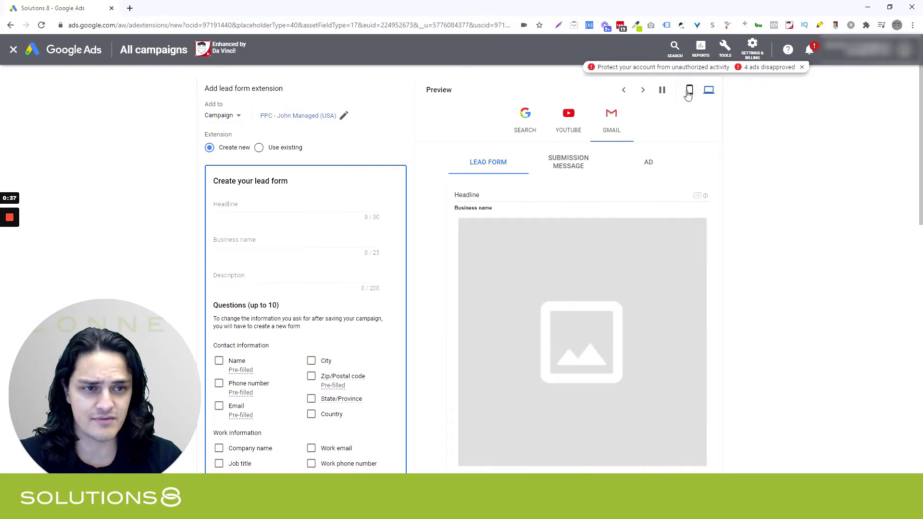
left_click(688, 93)
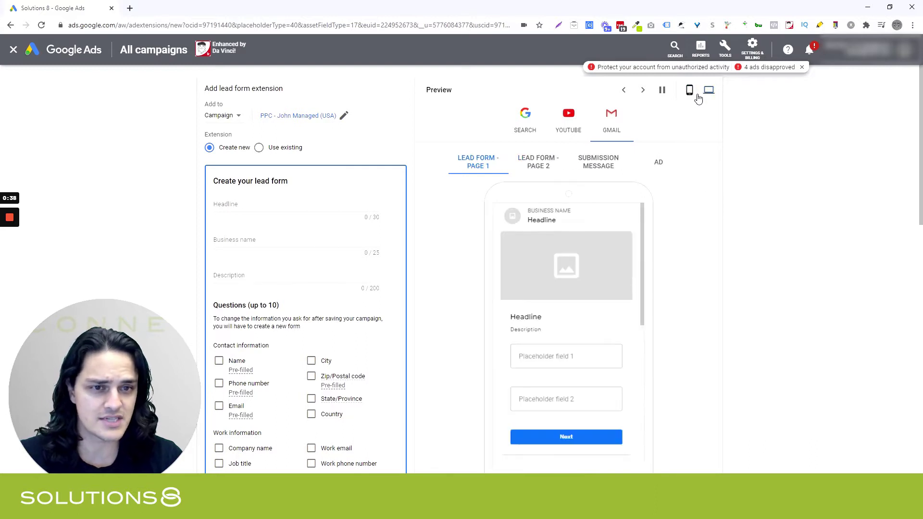
Step: Compare the mobile previews for YouTube, Search and Gmail, including Gmail's second lead form page and submission message
left_click(569, 126)
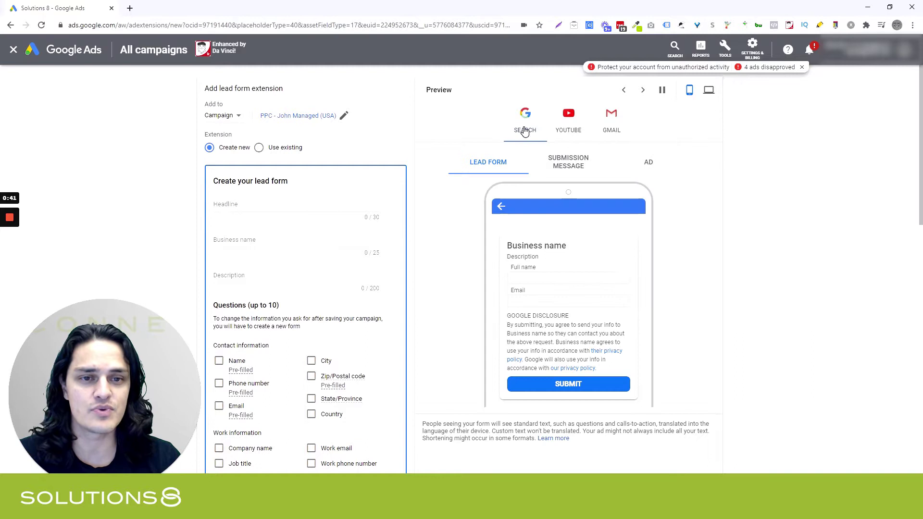
left_click(613, 127)
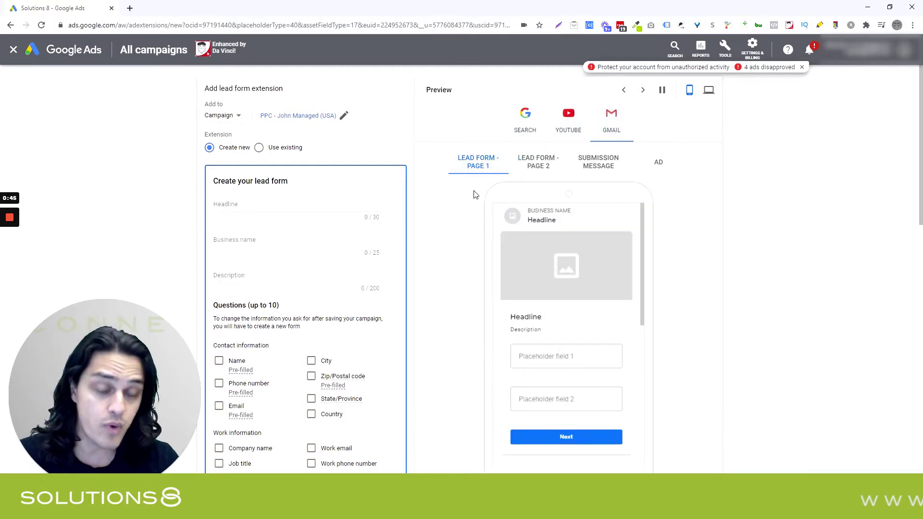
left_click(525, 169)
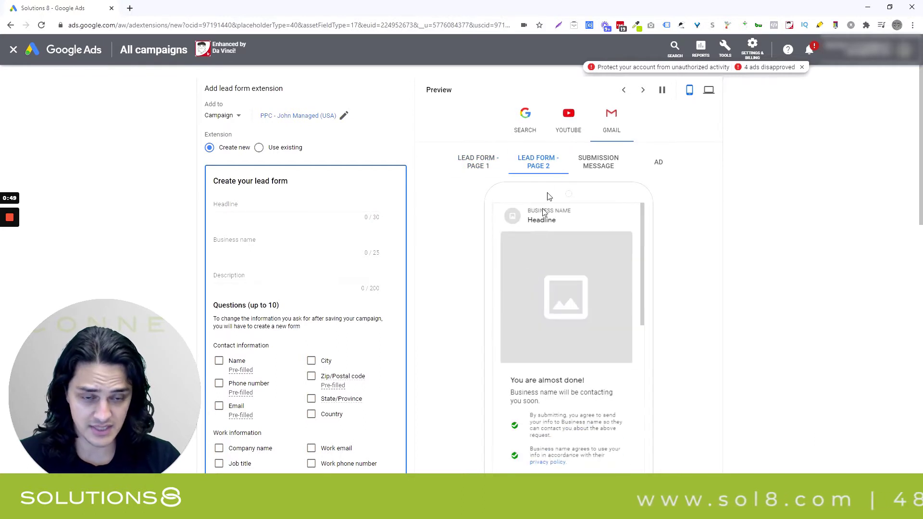
left_click(601, 164)
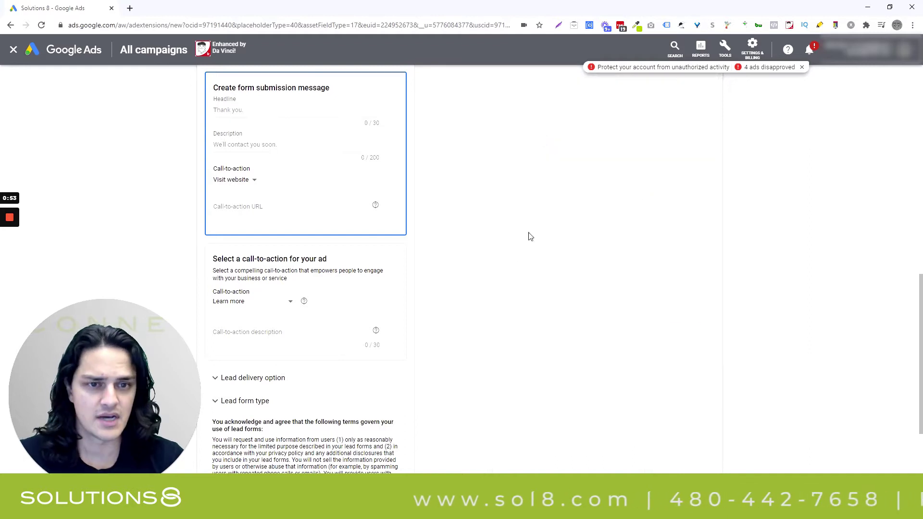
Step: Show the Search ad in the preview and pause the automatic preview rotation
scroll(529, 237, "up", 10)
left_click(649, 160)
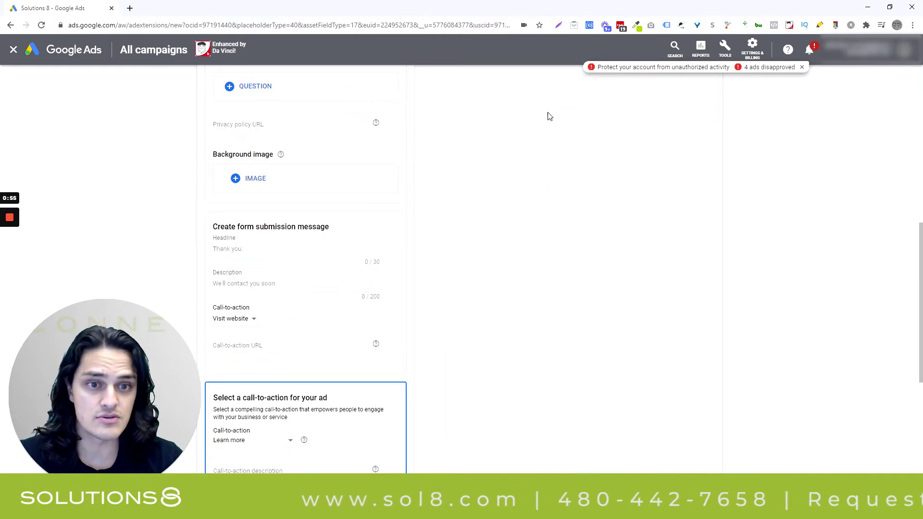
scroll(523, 170, "up", 10)
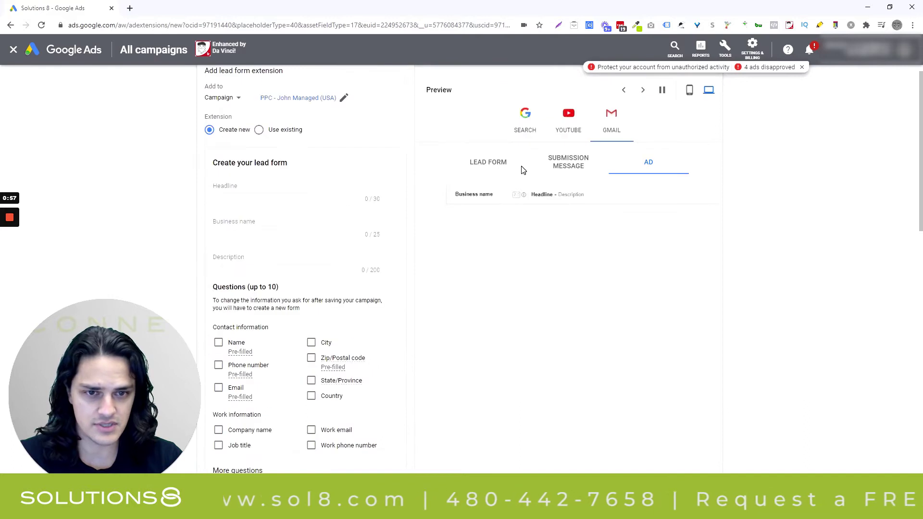
left_click(525, 121)
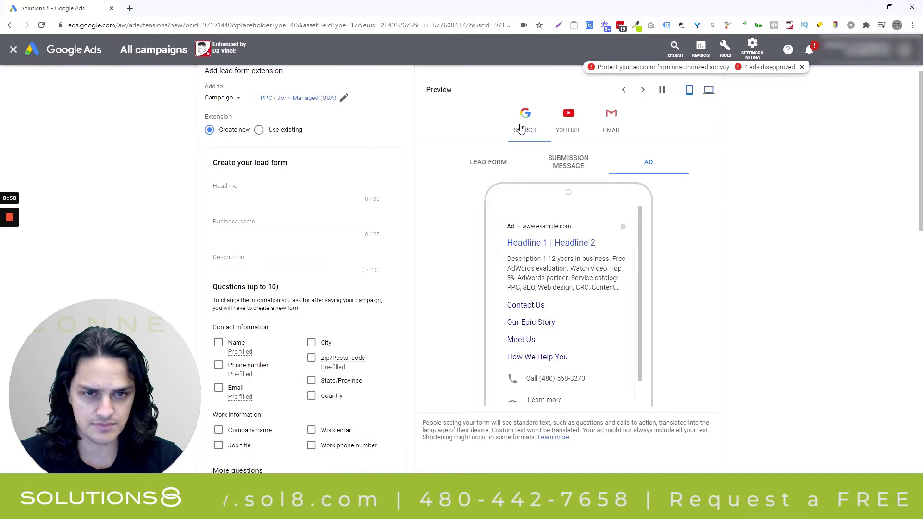
left_click(662, 89)
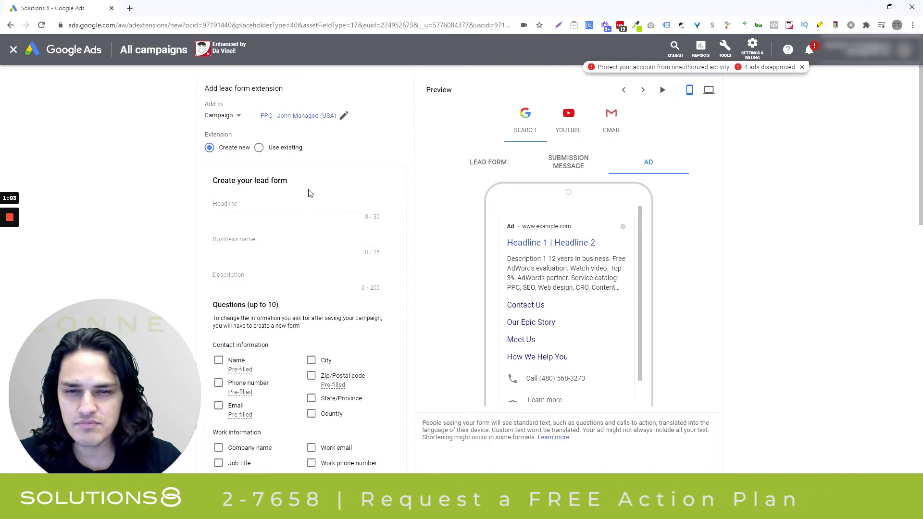
Step: Read the explanation of the pre-filled label on the lead form's contact information questions
scroll(310, 192, "down", 1)
scroll(271, 217, "down", 2)
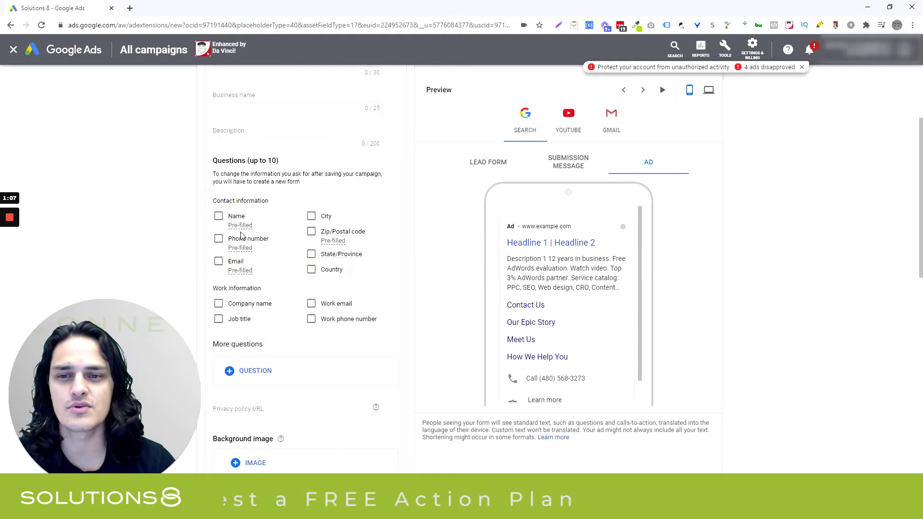
mouse_move(240, 248)
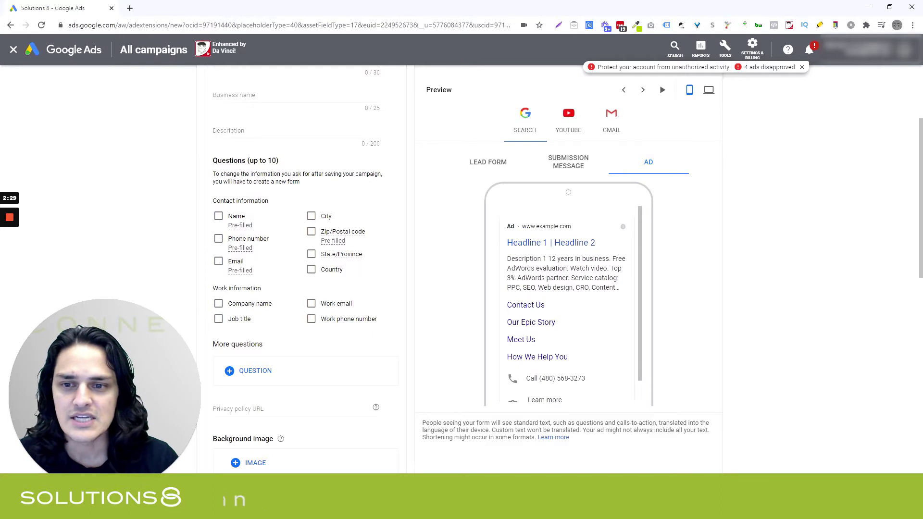
mouse_move(240, 248)
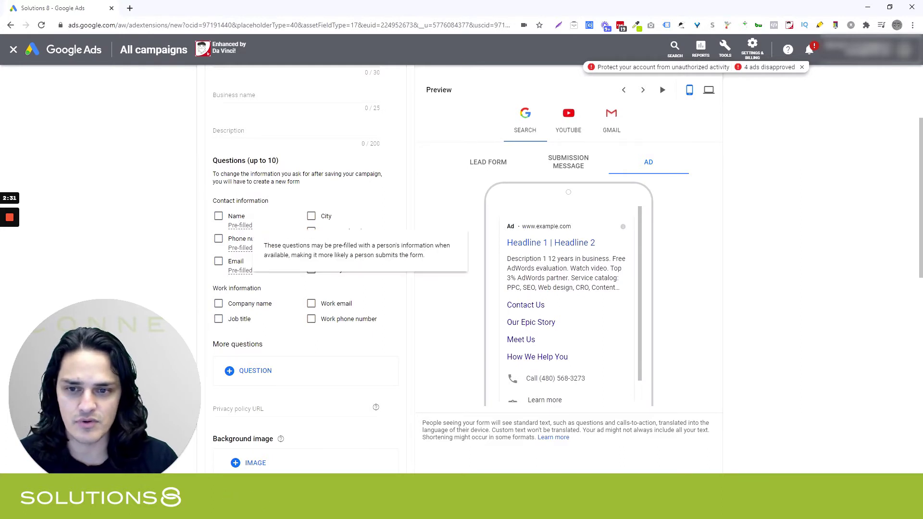
mouse_move(241, 271)
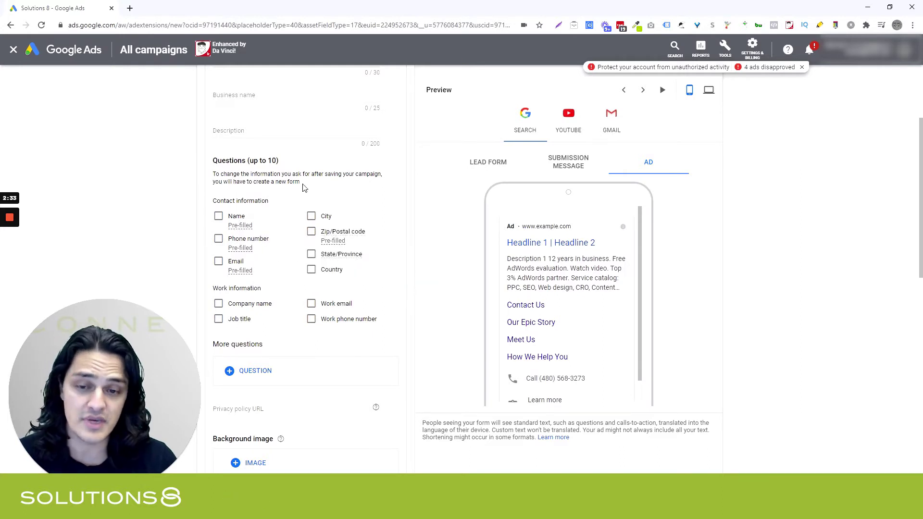
Step: Try out the Email and Work email questions in the lead form, then clear them again
left_click(219, 261)
left_click(311, 304)
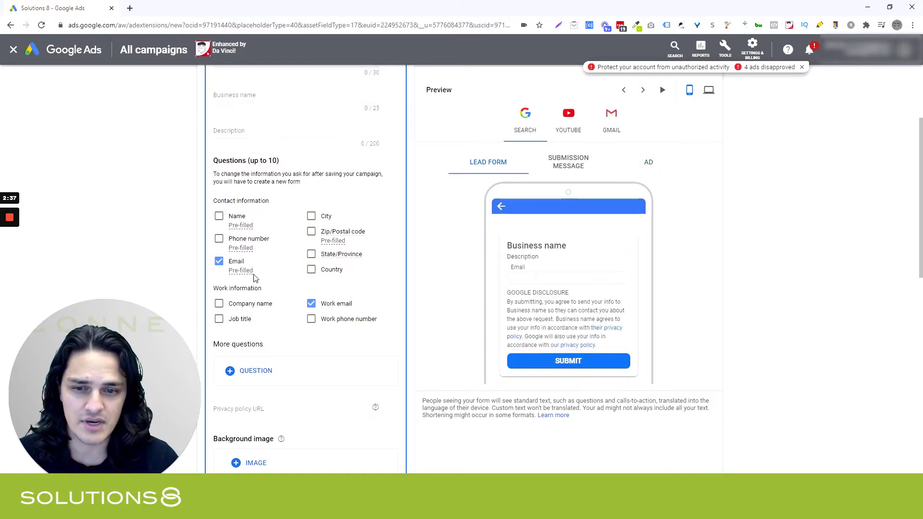
left_click(312, 305)
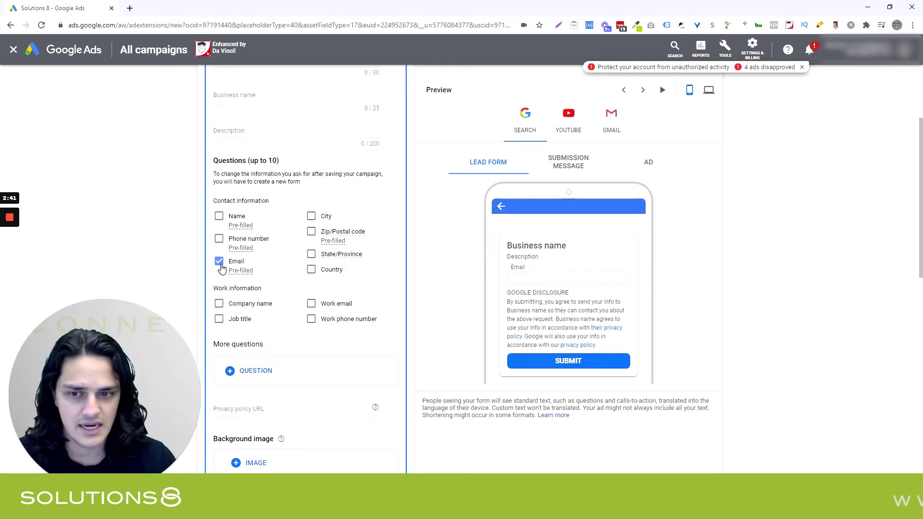
left_click(312, 303)
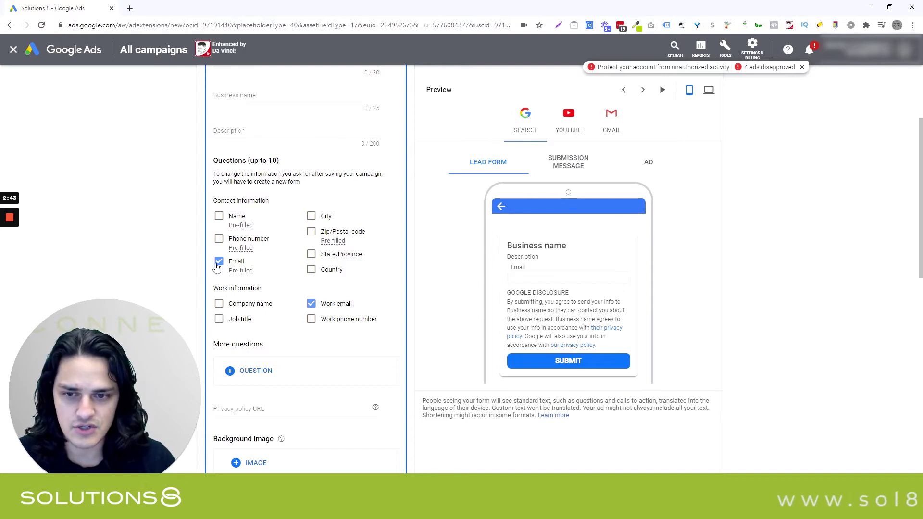
left_click(310, 305)
Step: Examine the predefined additional question categories, looking inside Auto and Travel
scroll(287, 199, "down", 3)
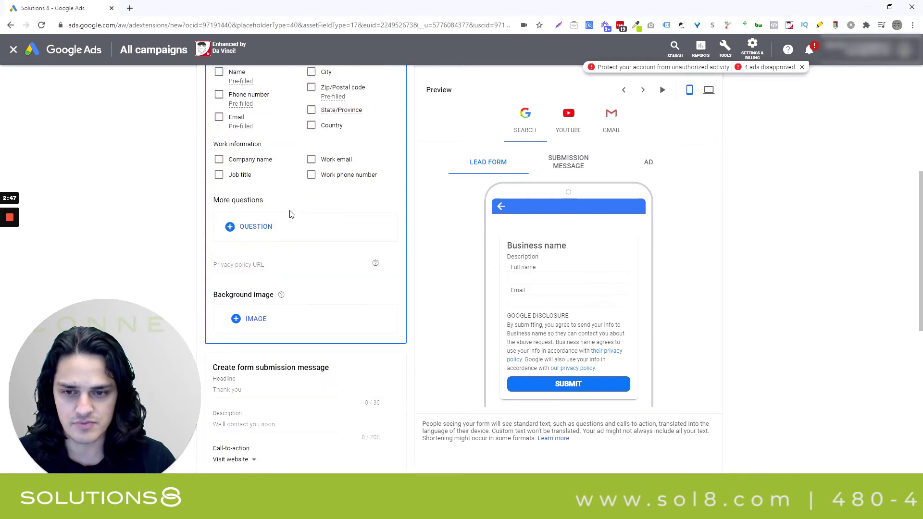
left_click(253, 226)
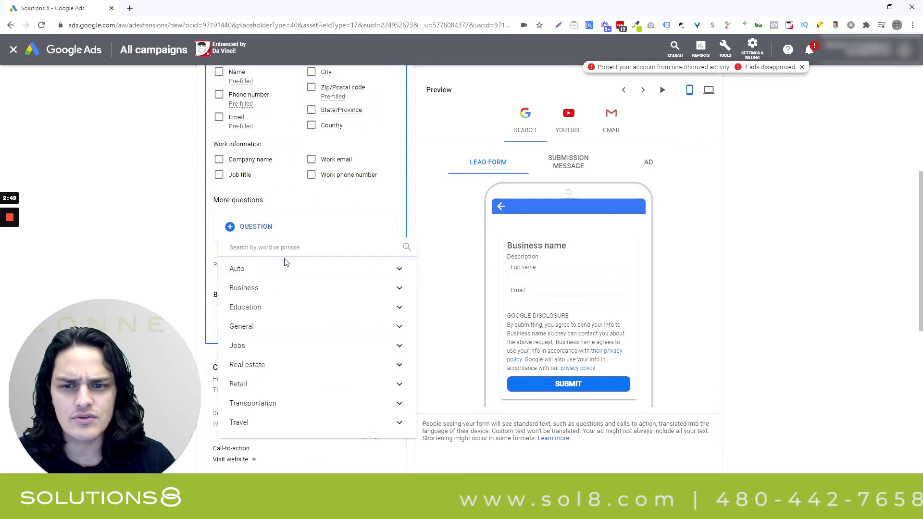
left_click(399, 271)
left_click(399, 270)
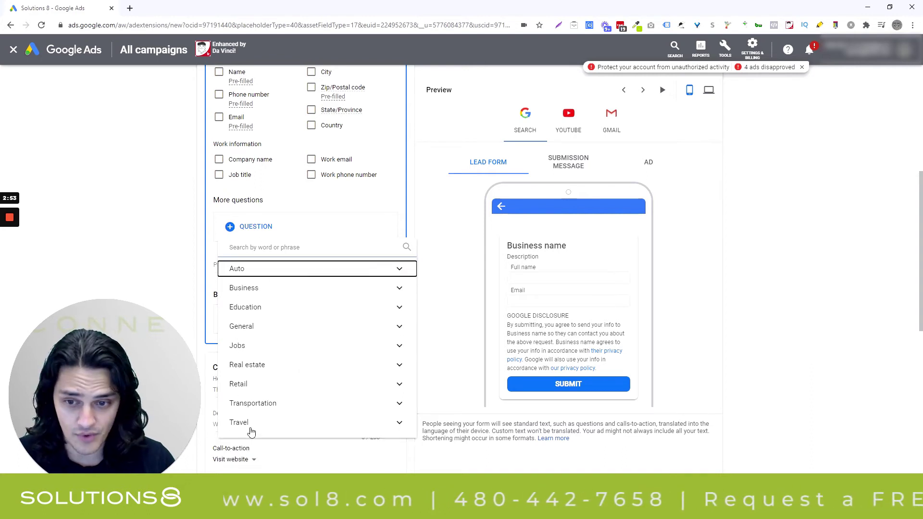
left_click(393, 425)
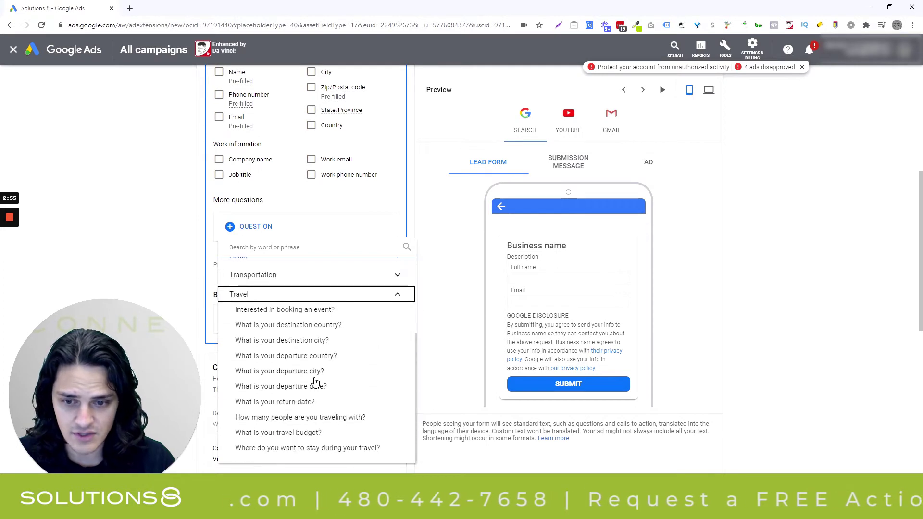
scroll(327, 381, "up", 3)
left_click(398, 422)
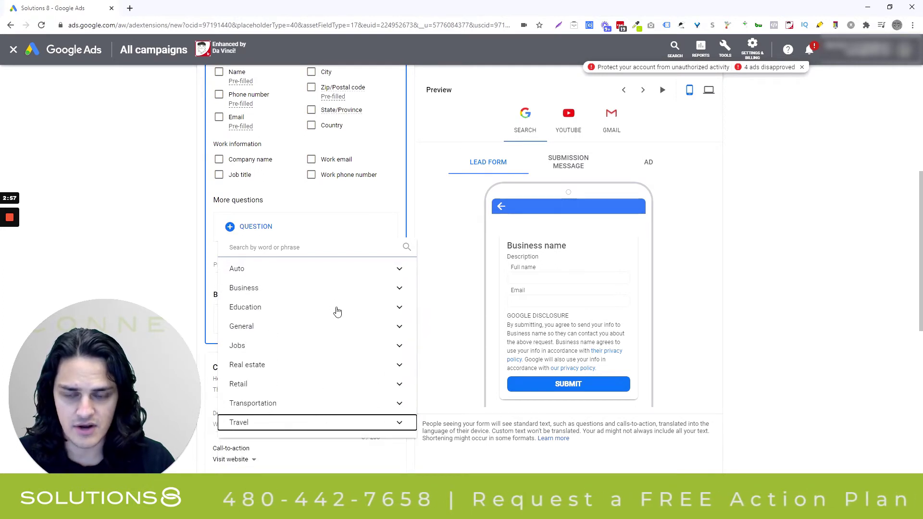
Step: Try adding the General question "Which service are you interested in?" to the form, then remove it
left_click(401, 327)
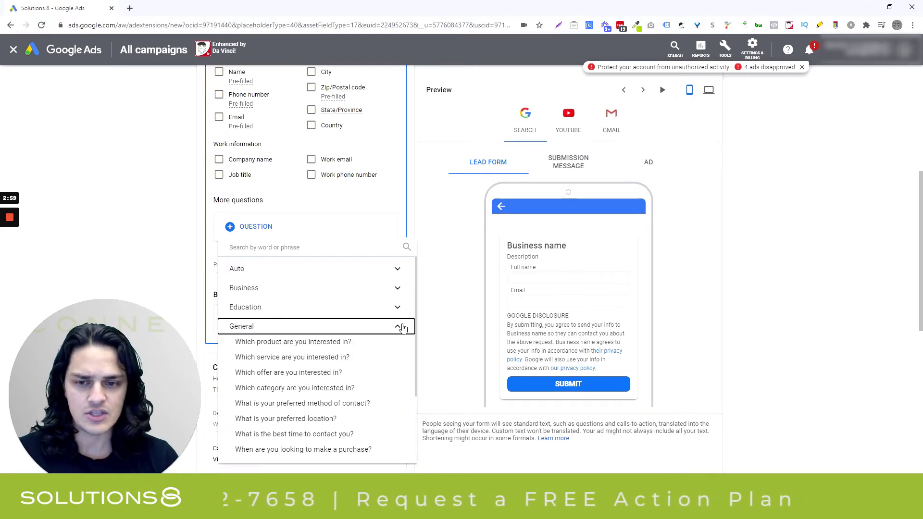
left_click(327, 357)
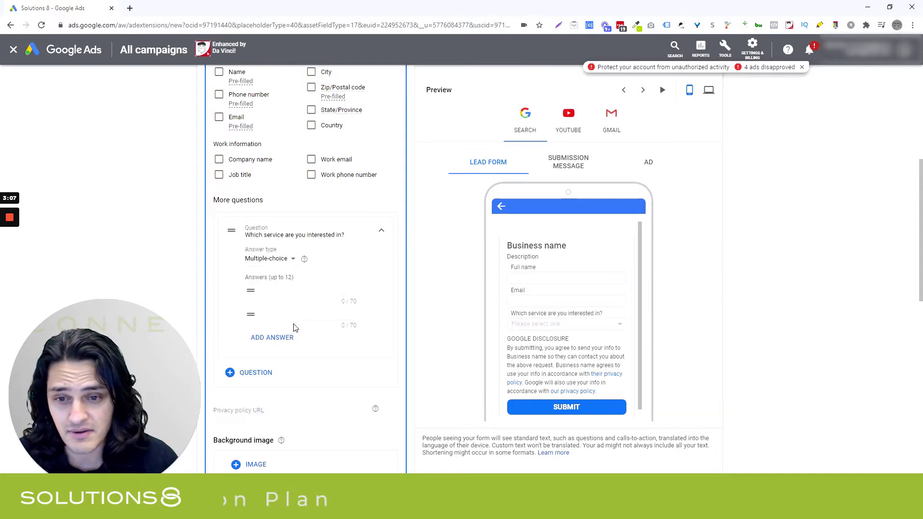
left_click(381, 231)
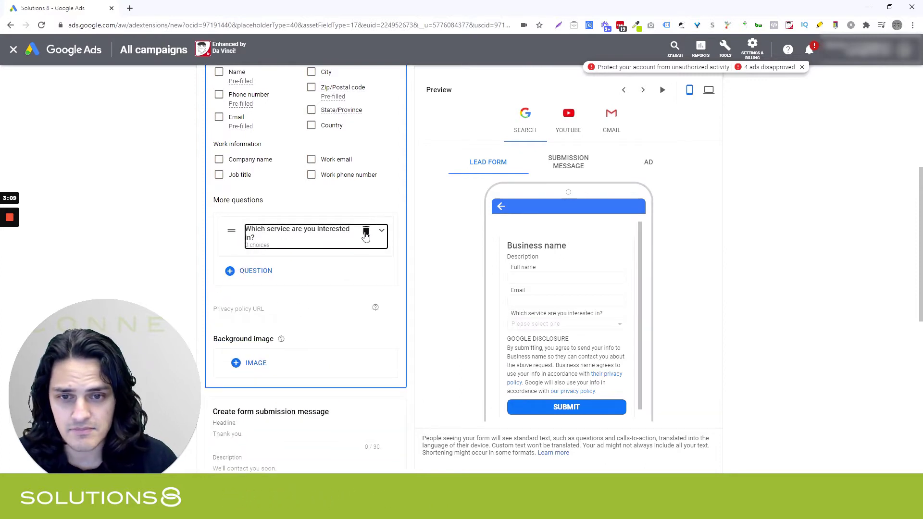
left_click(364, 233)
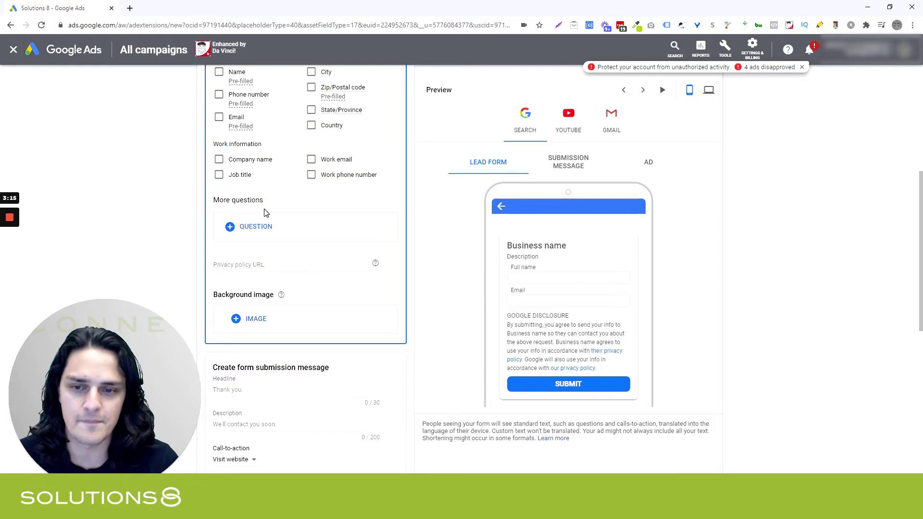
Step: Examine the form submission message's headline, description and available call-to-action options
scroll(295, 222, "down", 2)
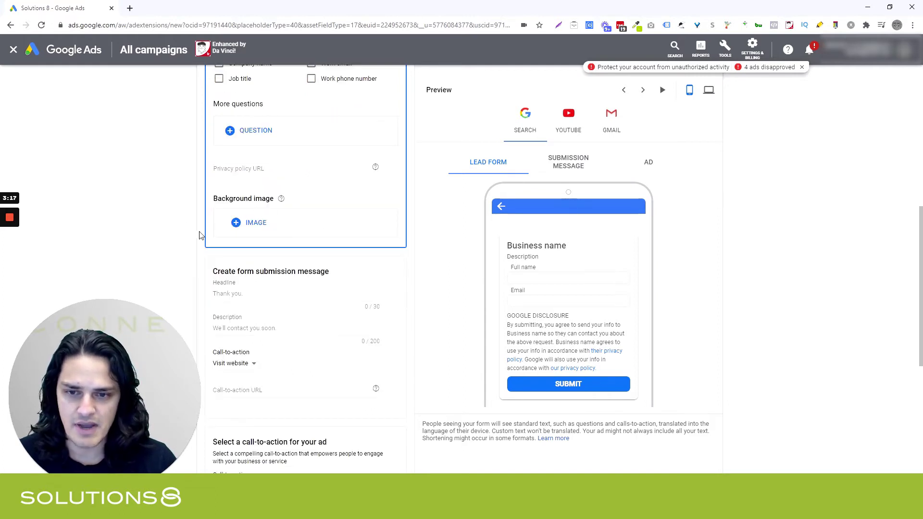
scroll(246, 237, "down", 1)
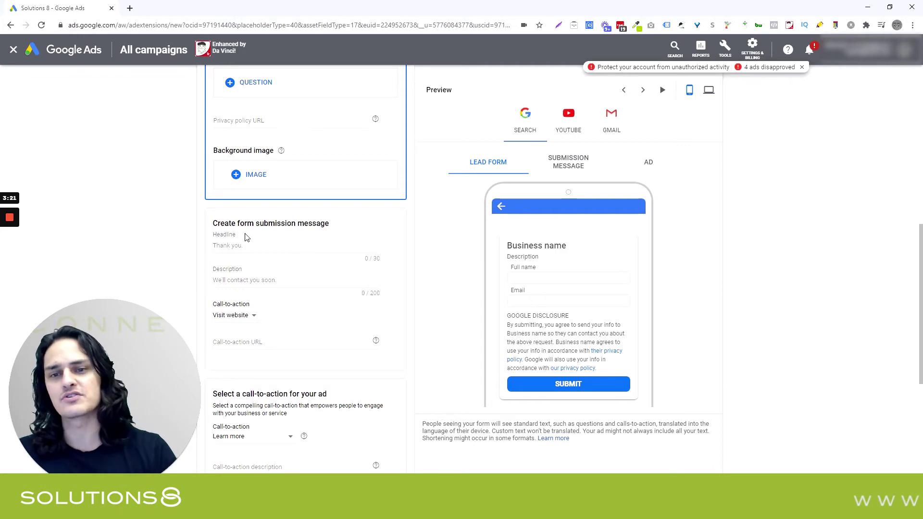
scroll(245, 237, "down", 3)
scroll(309, 292, "up", 1)
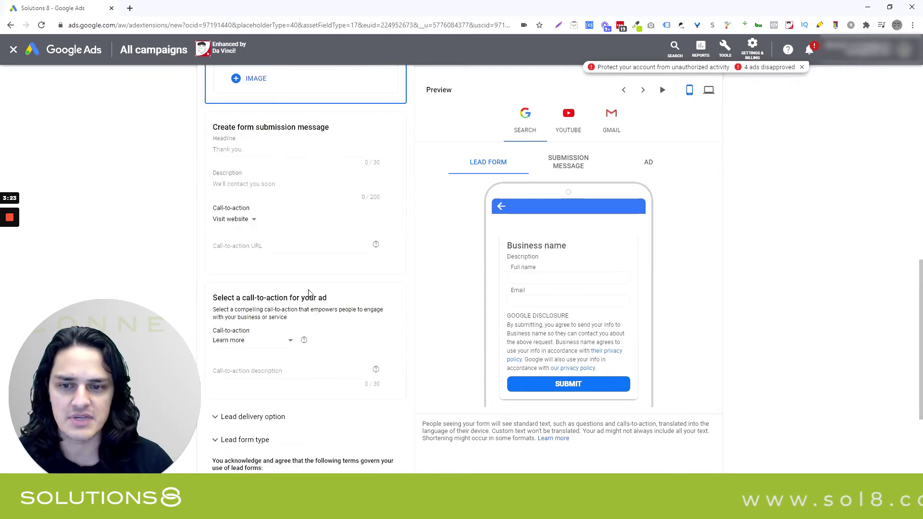
scroll(309, 293, "up", 1)
left_click(289, 197)
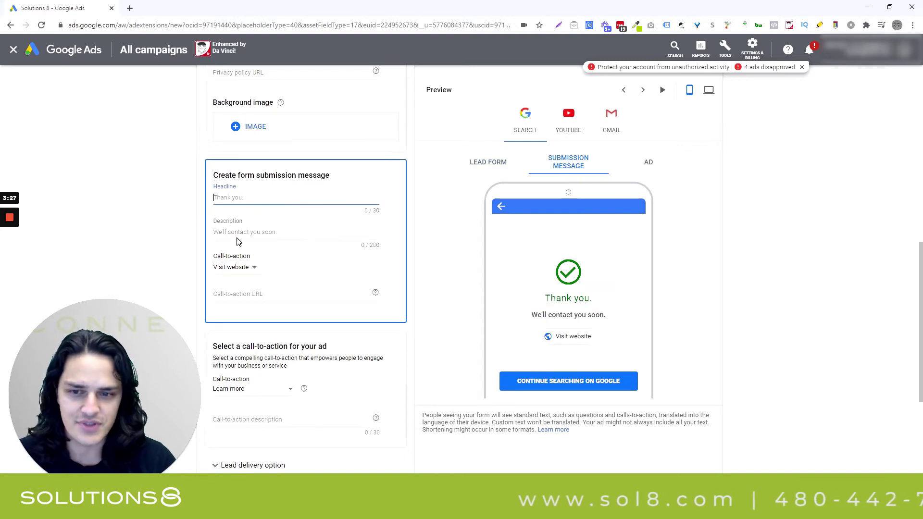
left_click(237, 268)
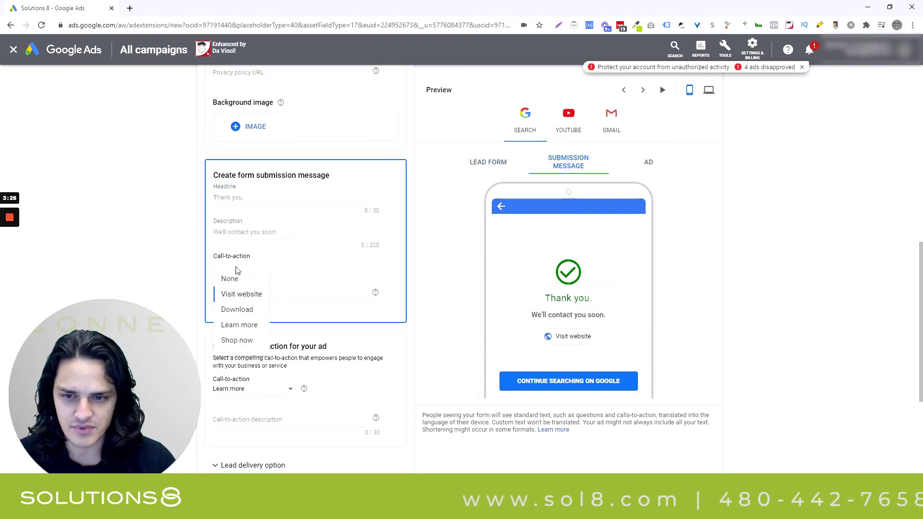
left_click(312, 243)
Step: Examine the available call-to-action options for the ad, keeping Learn more selected
scroll(270, 288, "down", 1)
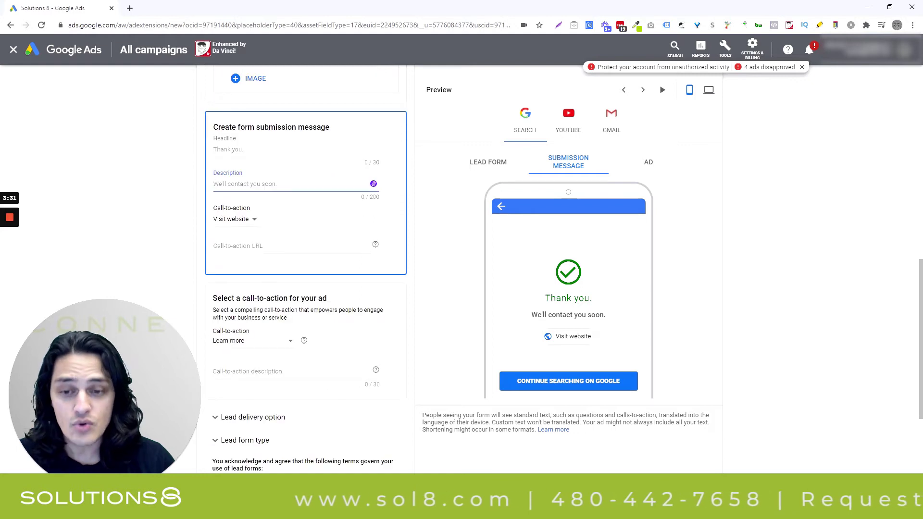
scroll(266, 289, "down", 2)
left_click(261, 246)
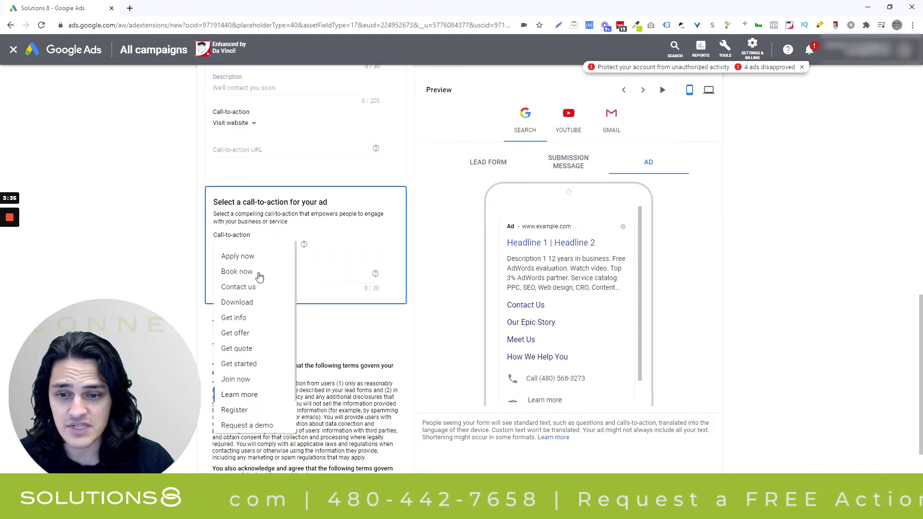
scroll(256, 293, "down", 1)
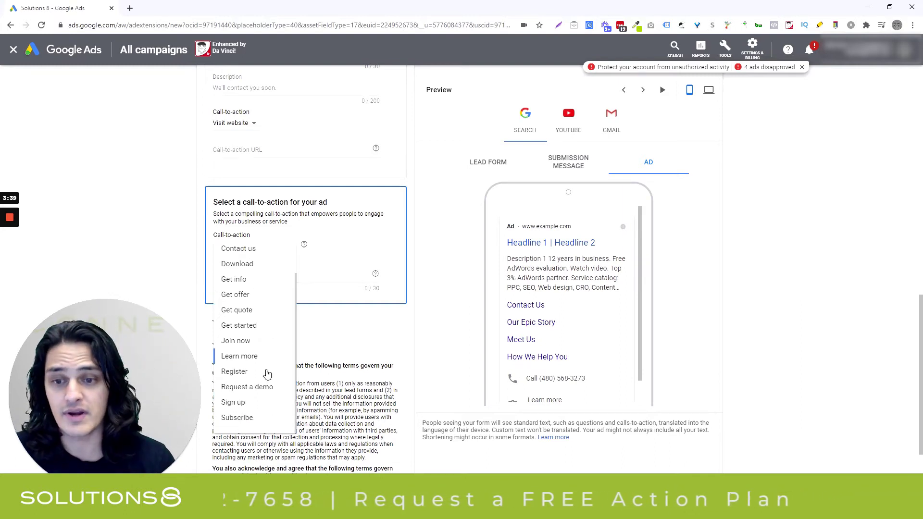
scroll(245, 386, "up", 1)
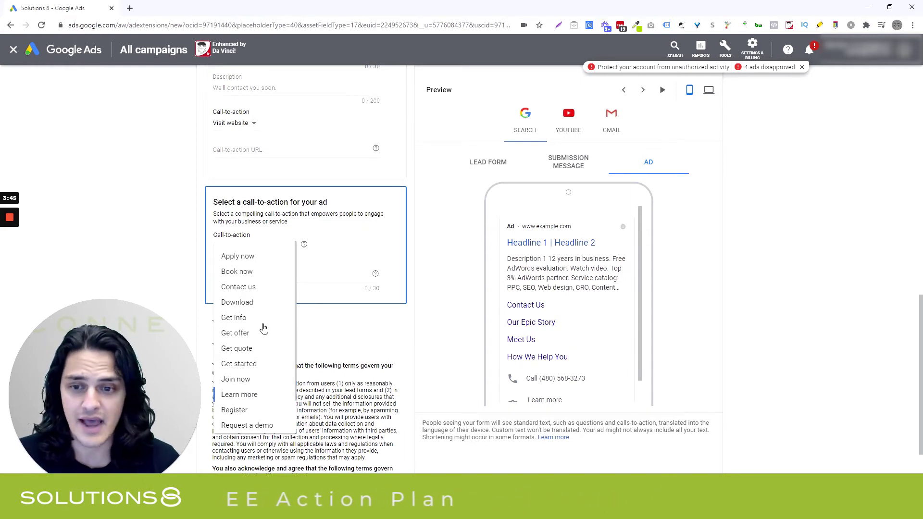
scroll(240, 365, "down", 1)
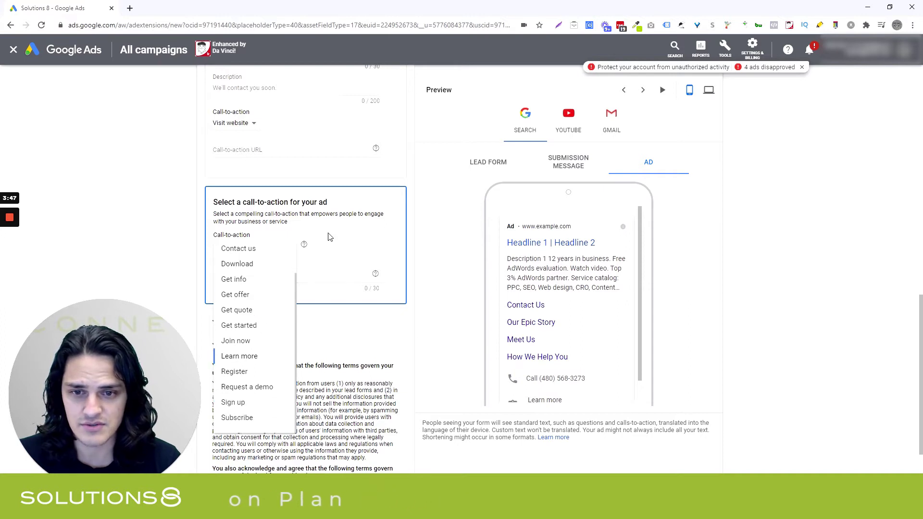
left_click(239, 356)
Step: Expand the lead delivery option and its "Don't have a webhook?" help to review how leads can be delivered
scroll(330, 237, "down", 1)
scroll(329, 236, "down", 1)
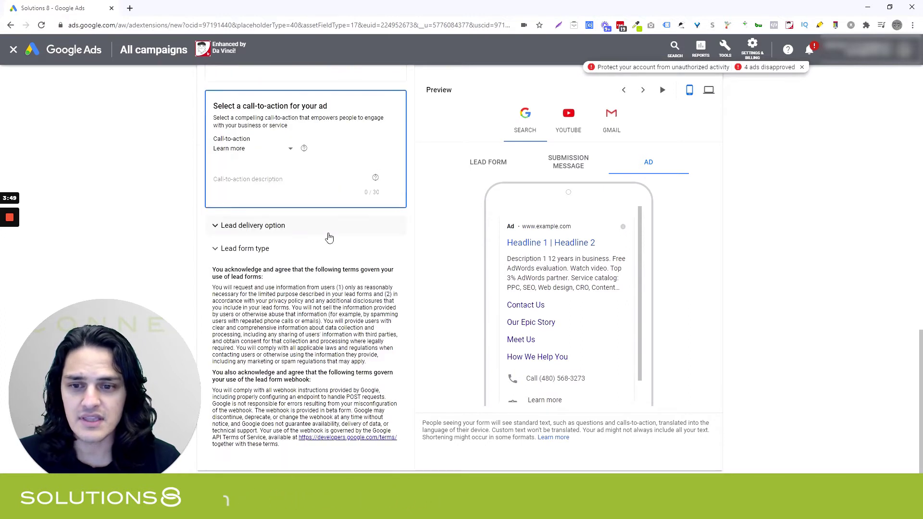
left_click(218, 226)
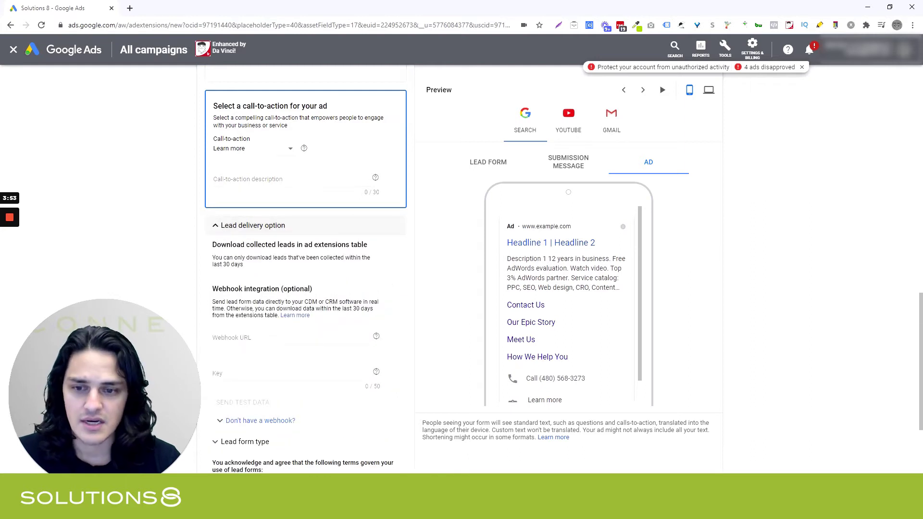
scroll(255, 263, "down", 2)
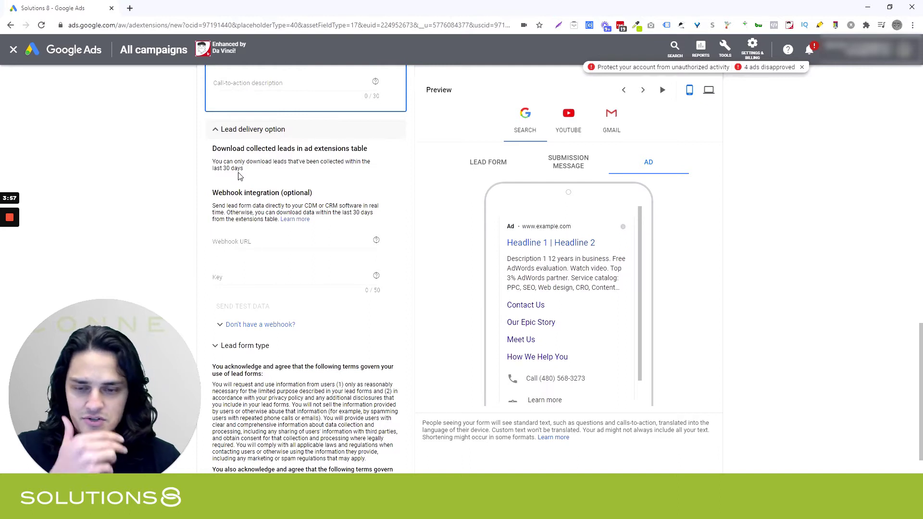
left_click(226, 326)
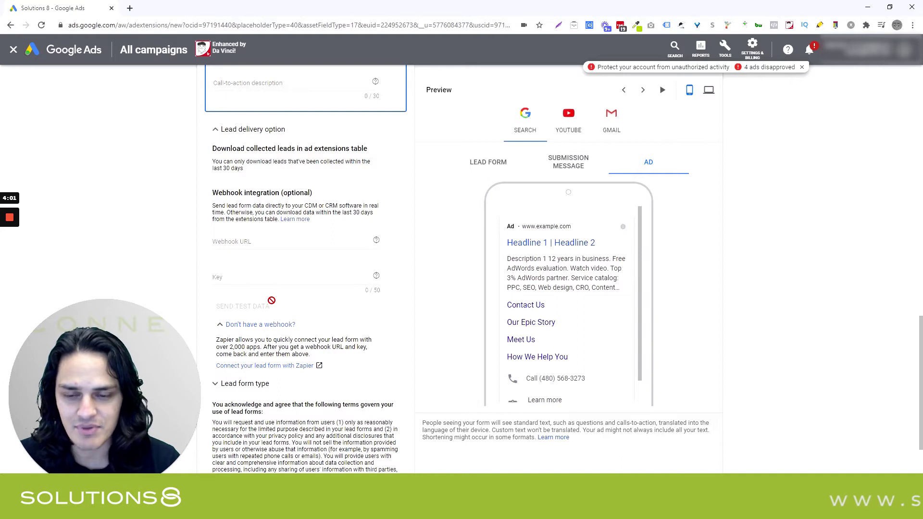
Step: Open Zapier's integrations page for connecting the lead form, look it over, and close it again
left_click(269, 367)
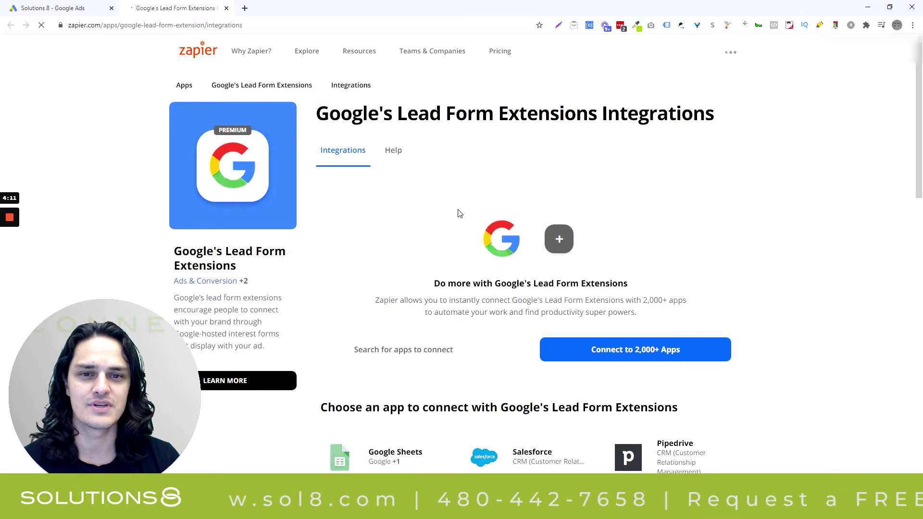
scroll(394, 164, "down", 1)
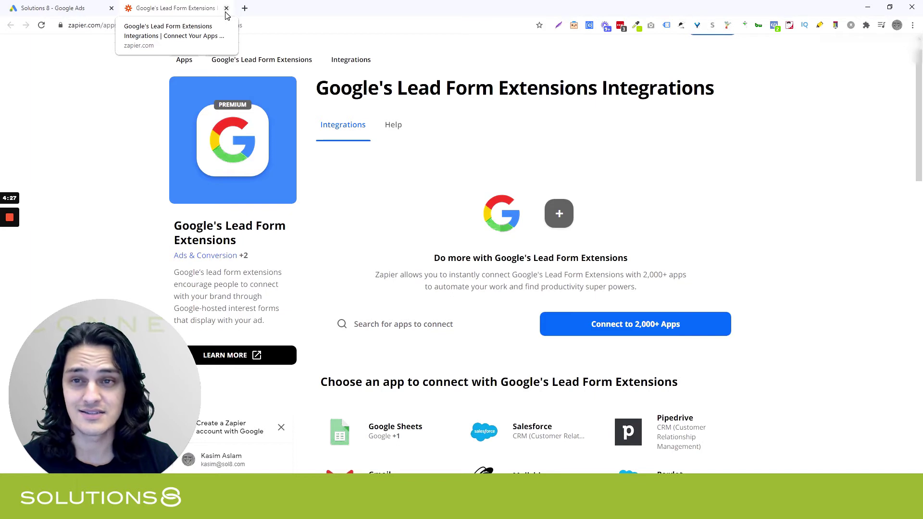
left_click(226, 8)
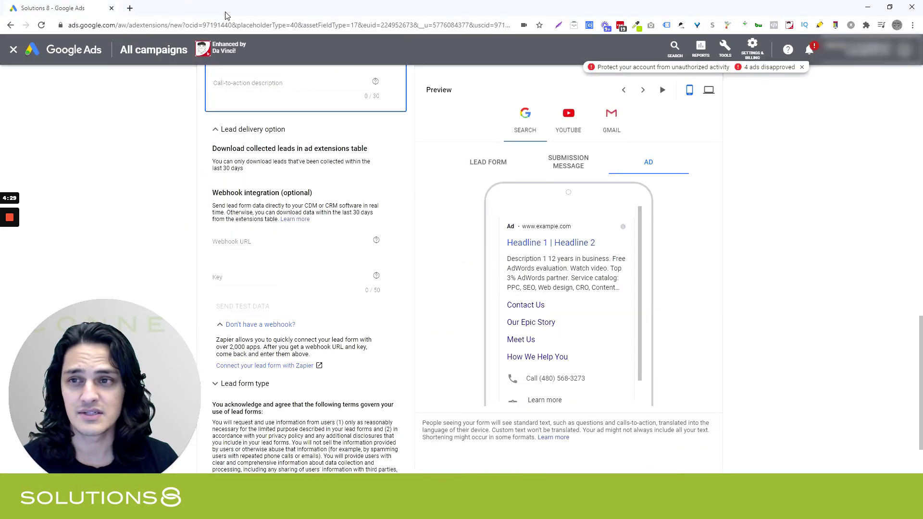
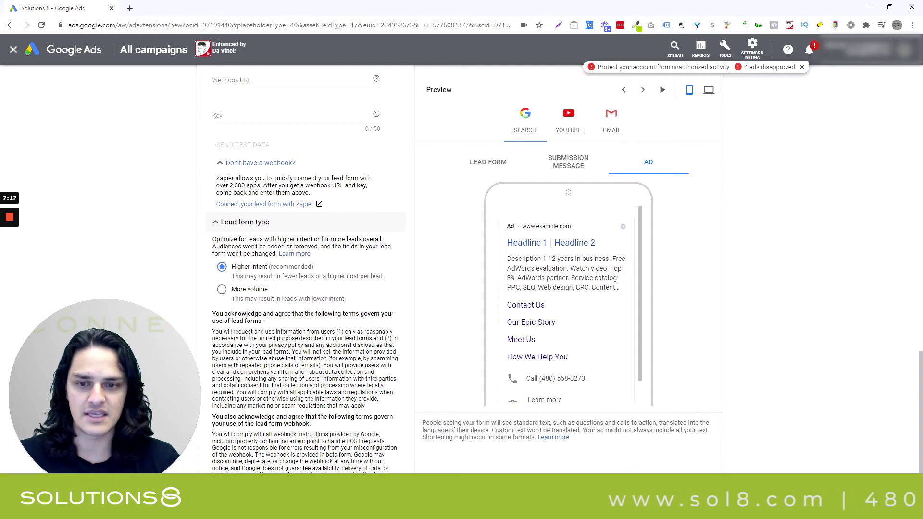
Step: Review the Higher intent and More volume choices for the lead form type
scroll(275, 358, "down", 1)
scroll(275, 359, "up", 2)
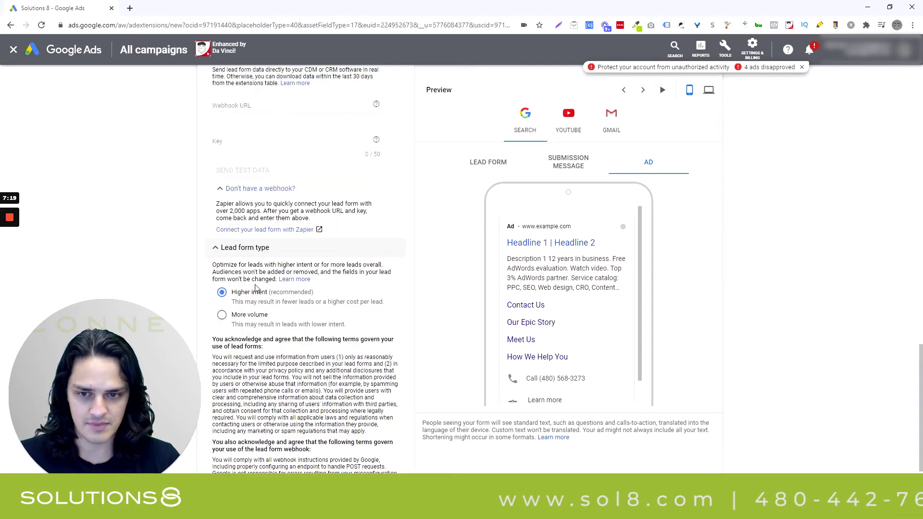